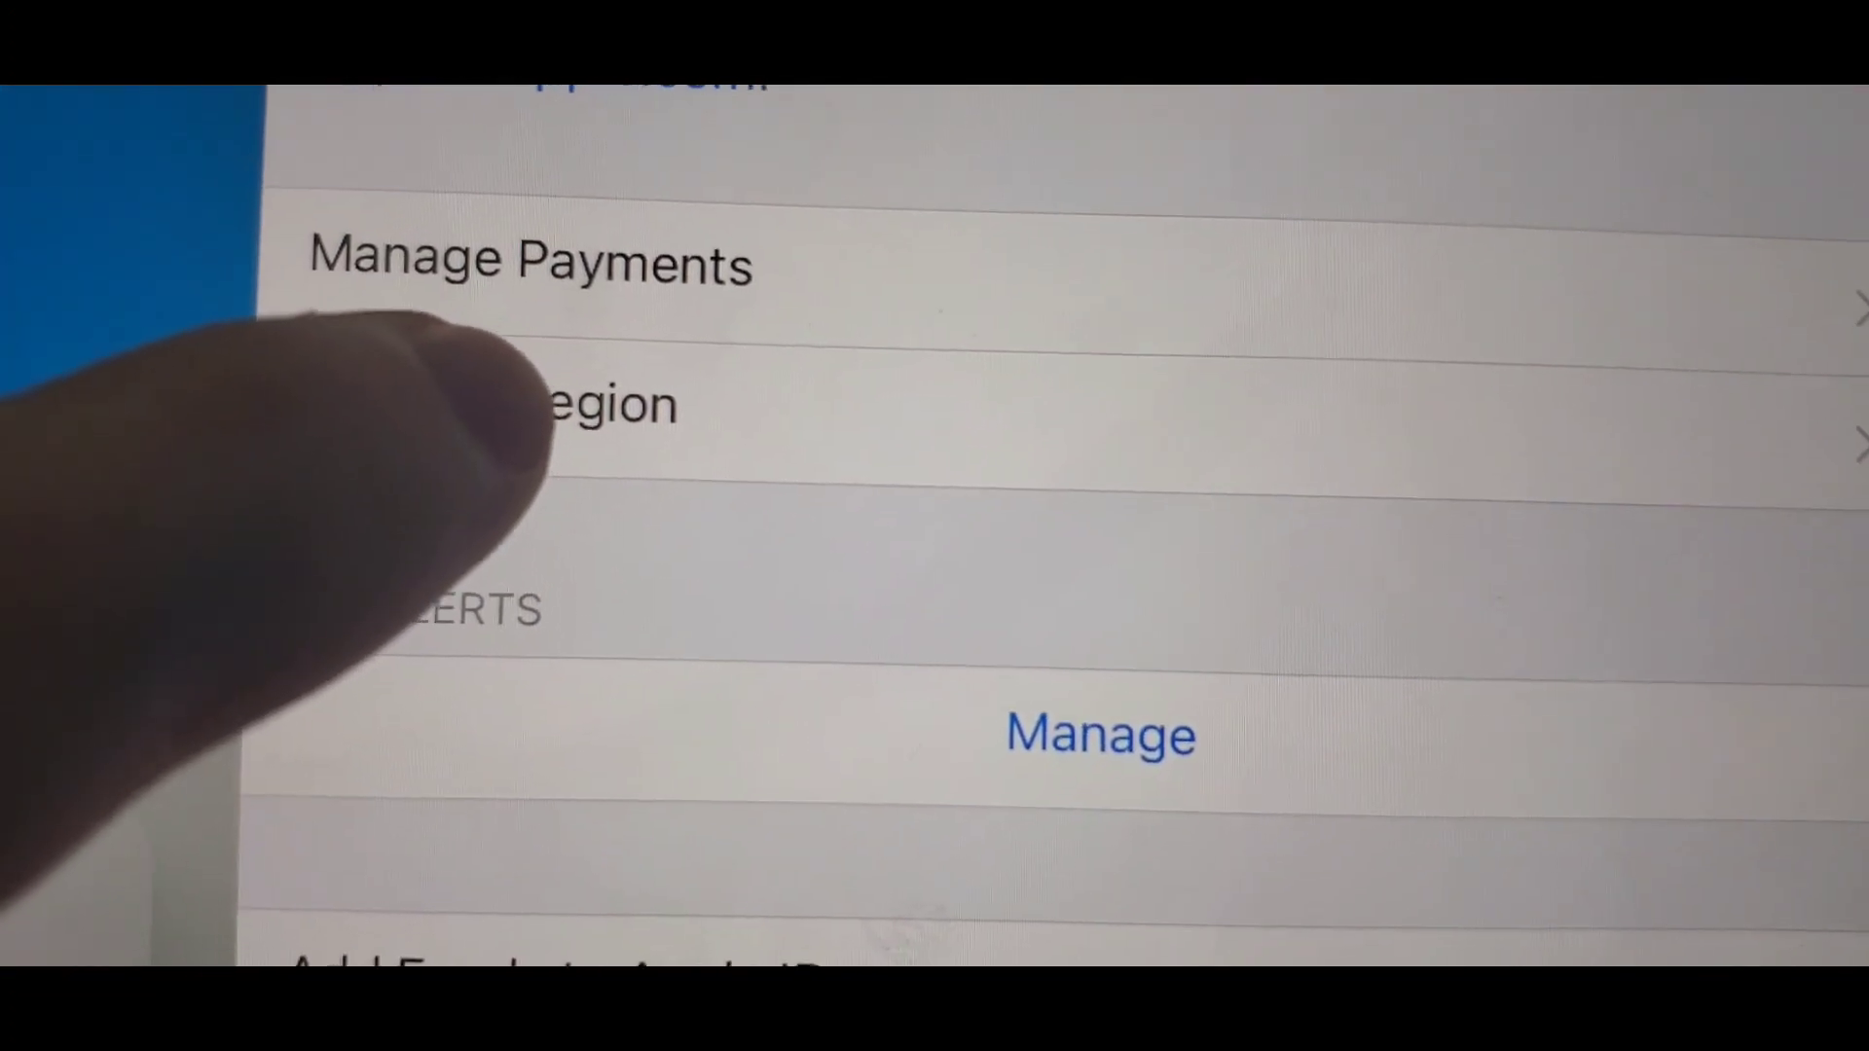
# Check the account's Country/Region page, then return to the account settings list.
pyautogui.click(497, 408)
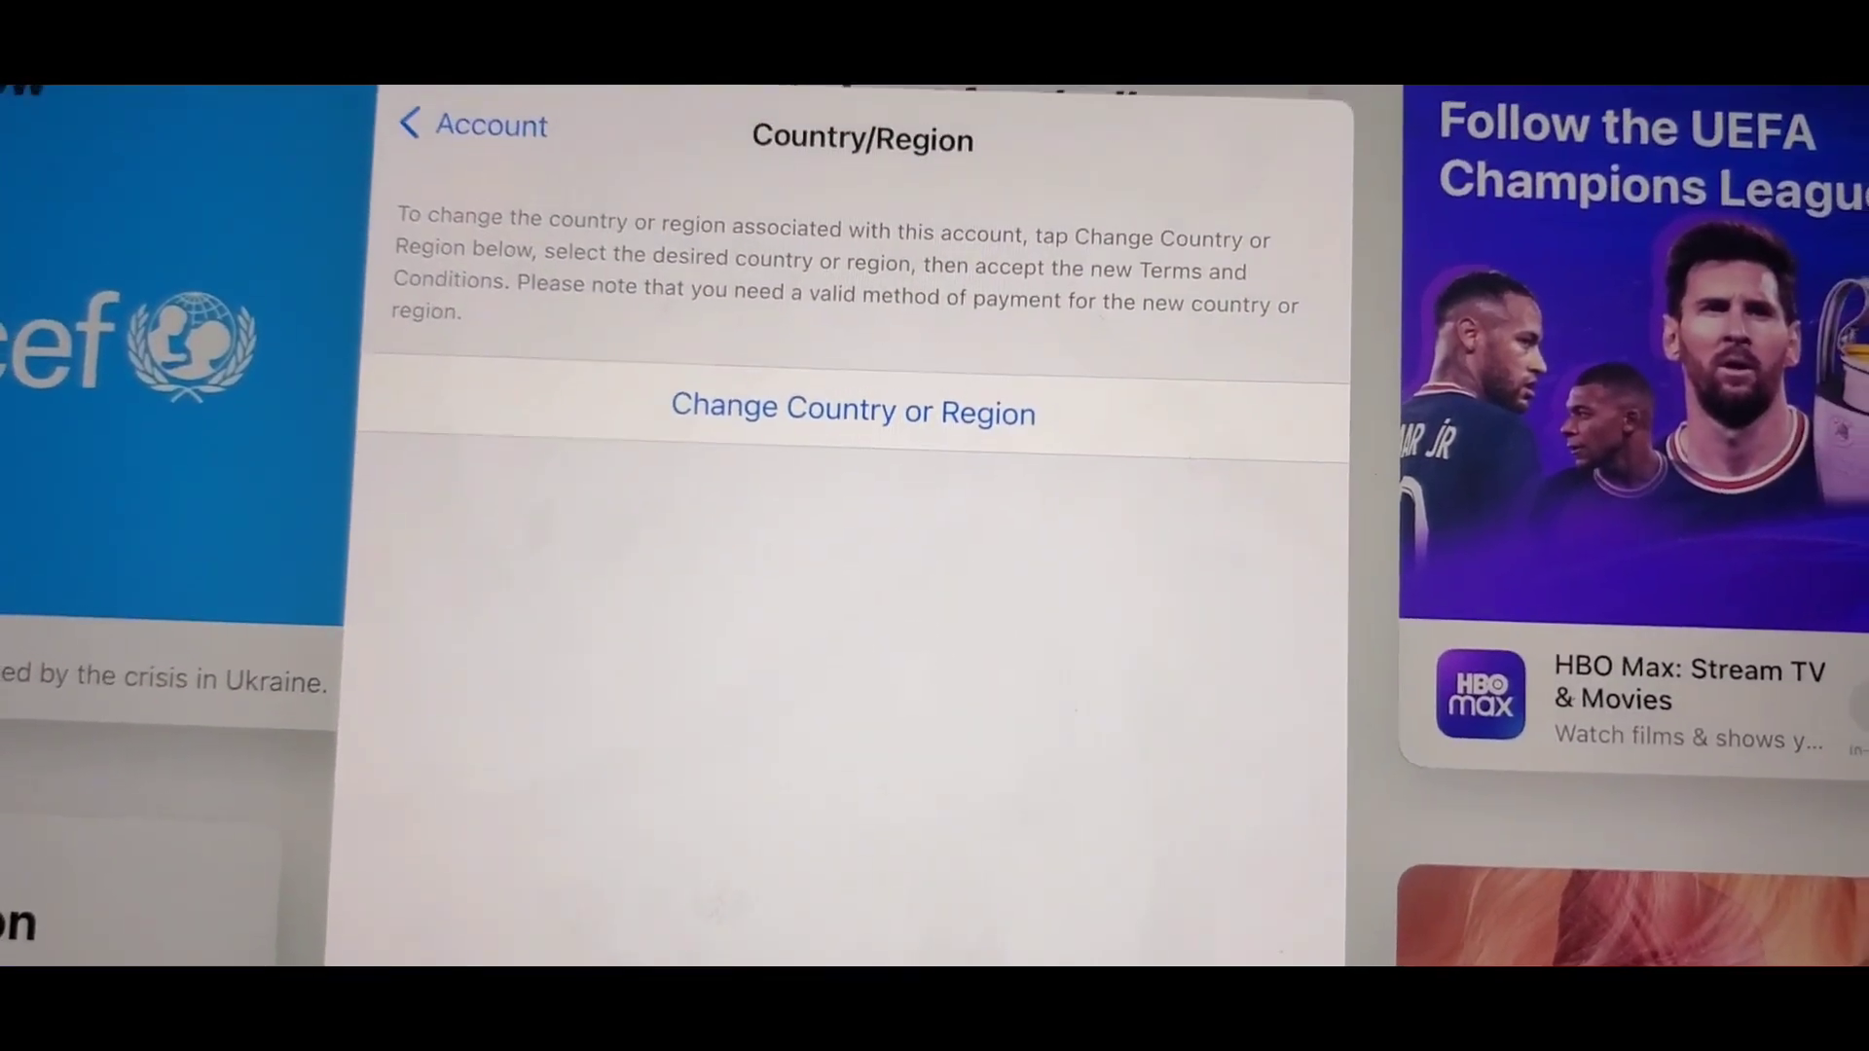
pyautogui.click(292, 103)
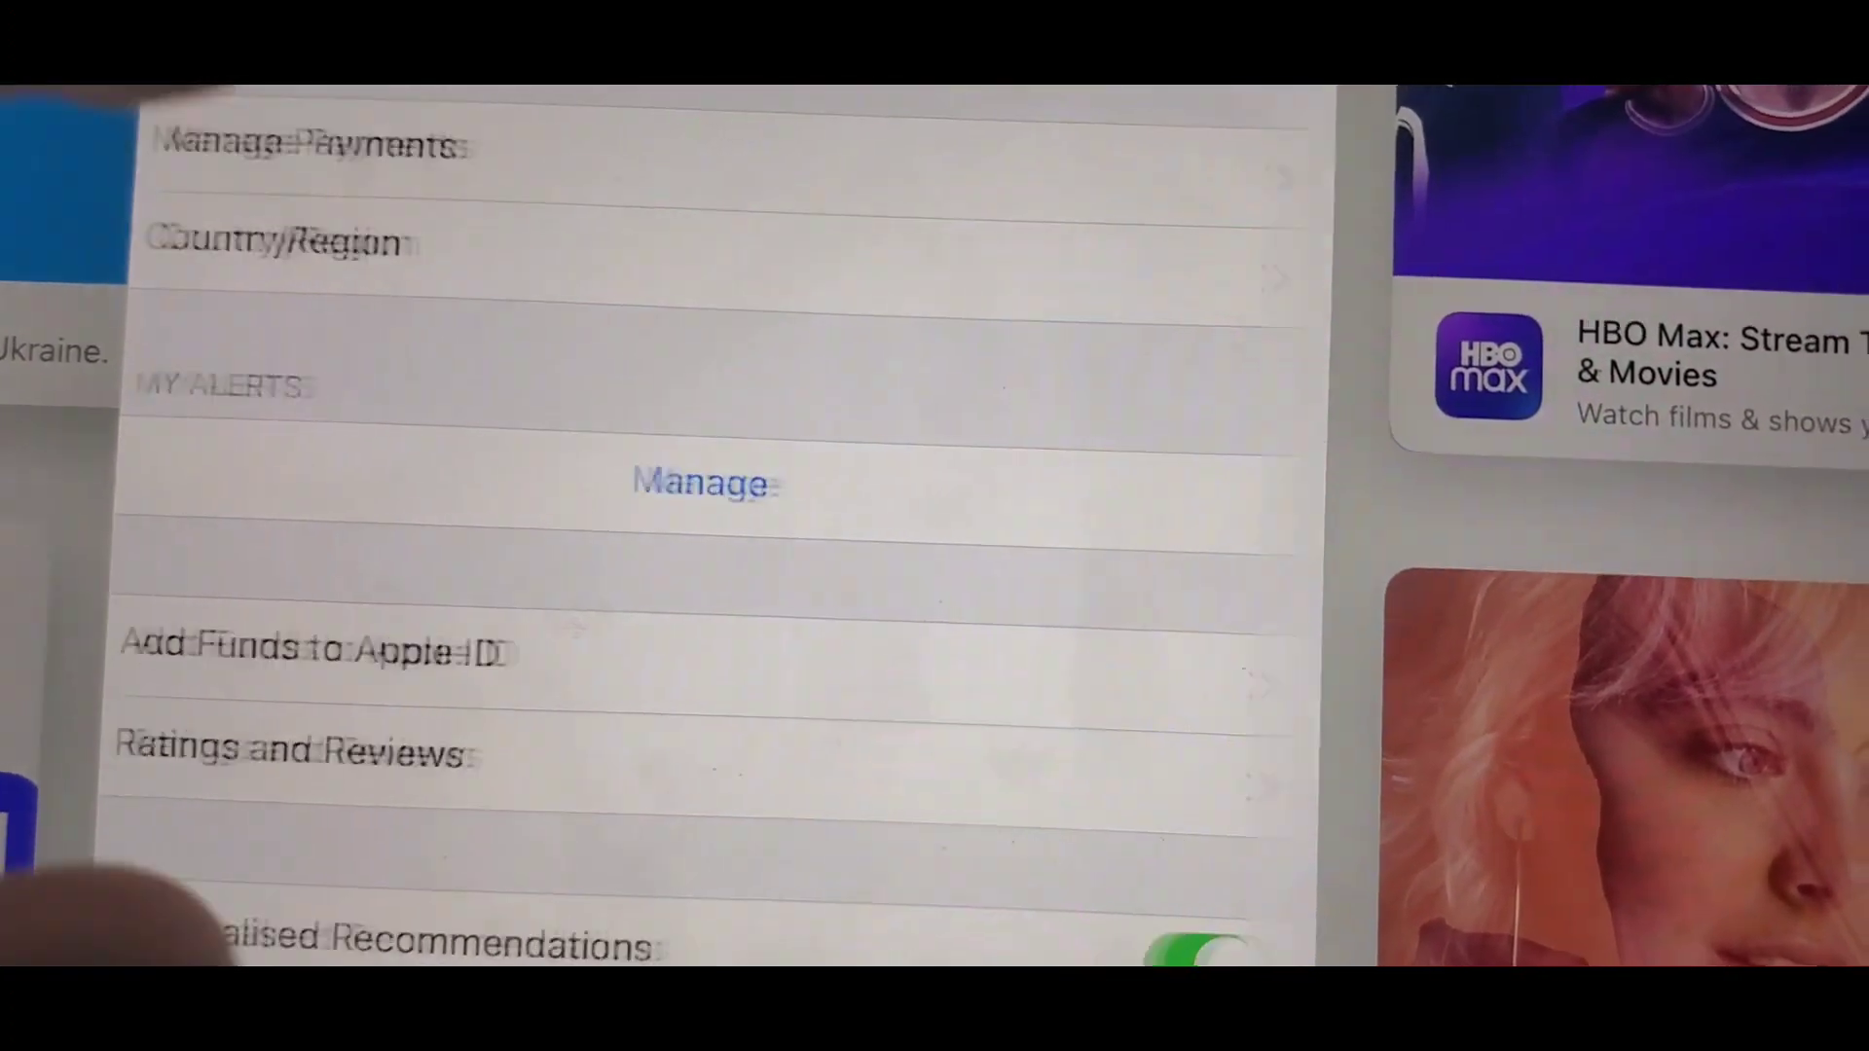
pyautogui.click(380, 735)
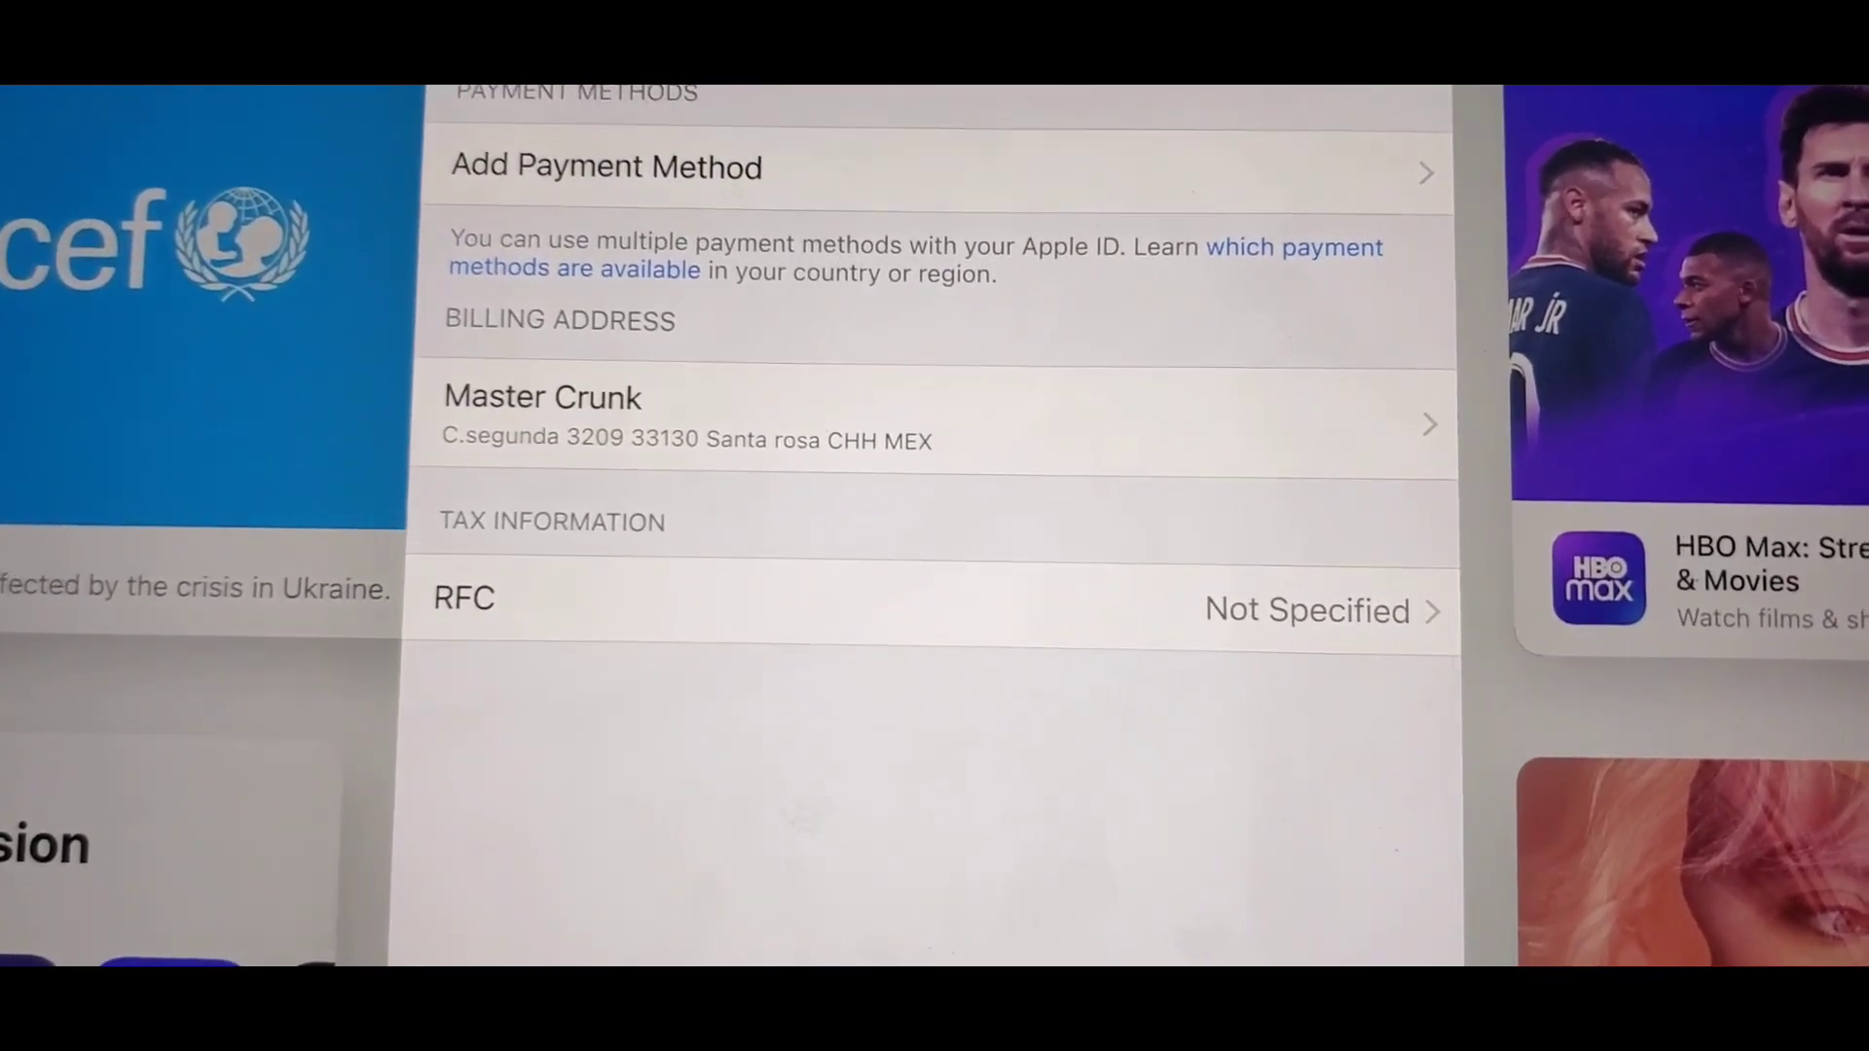
pyautogui.click(585, 420)
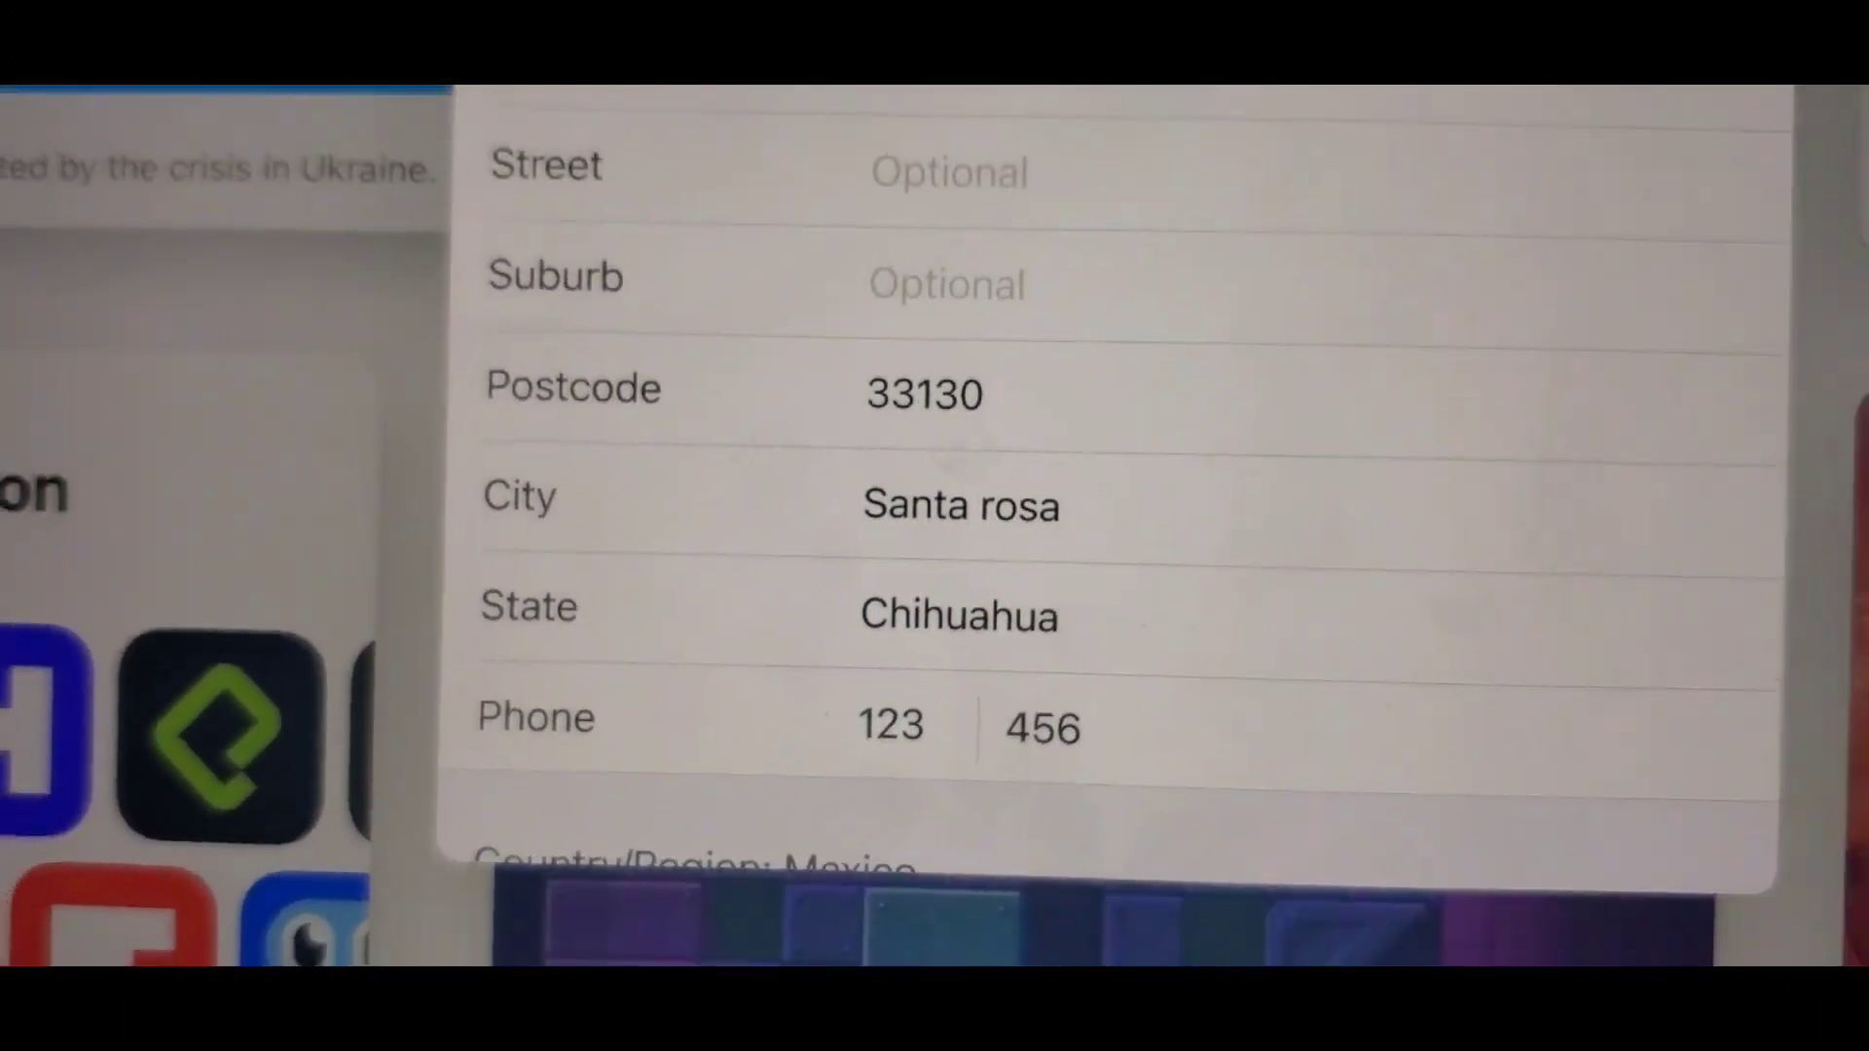
pyautogui.click(1314, 102)
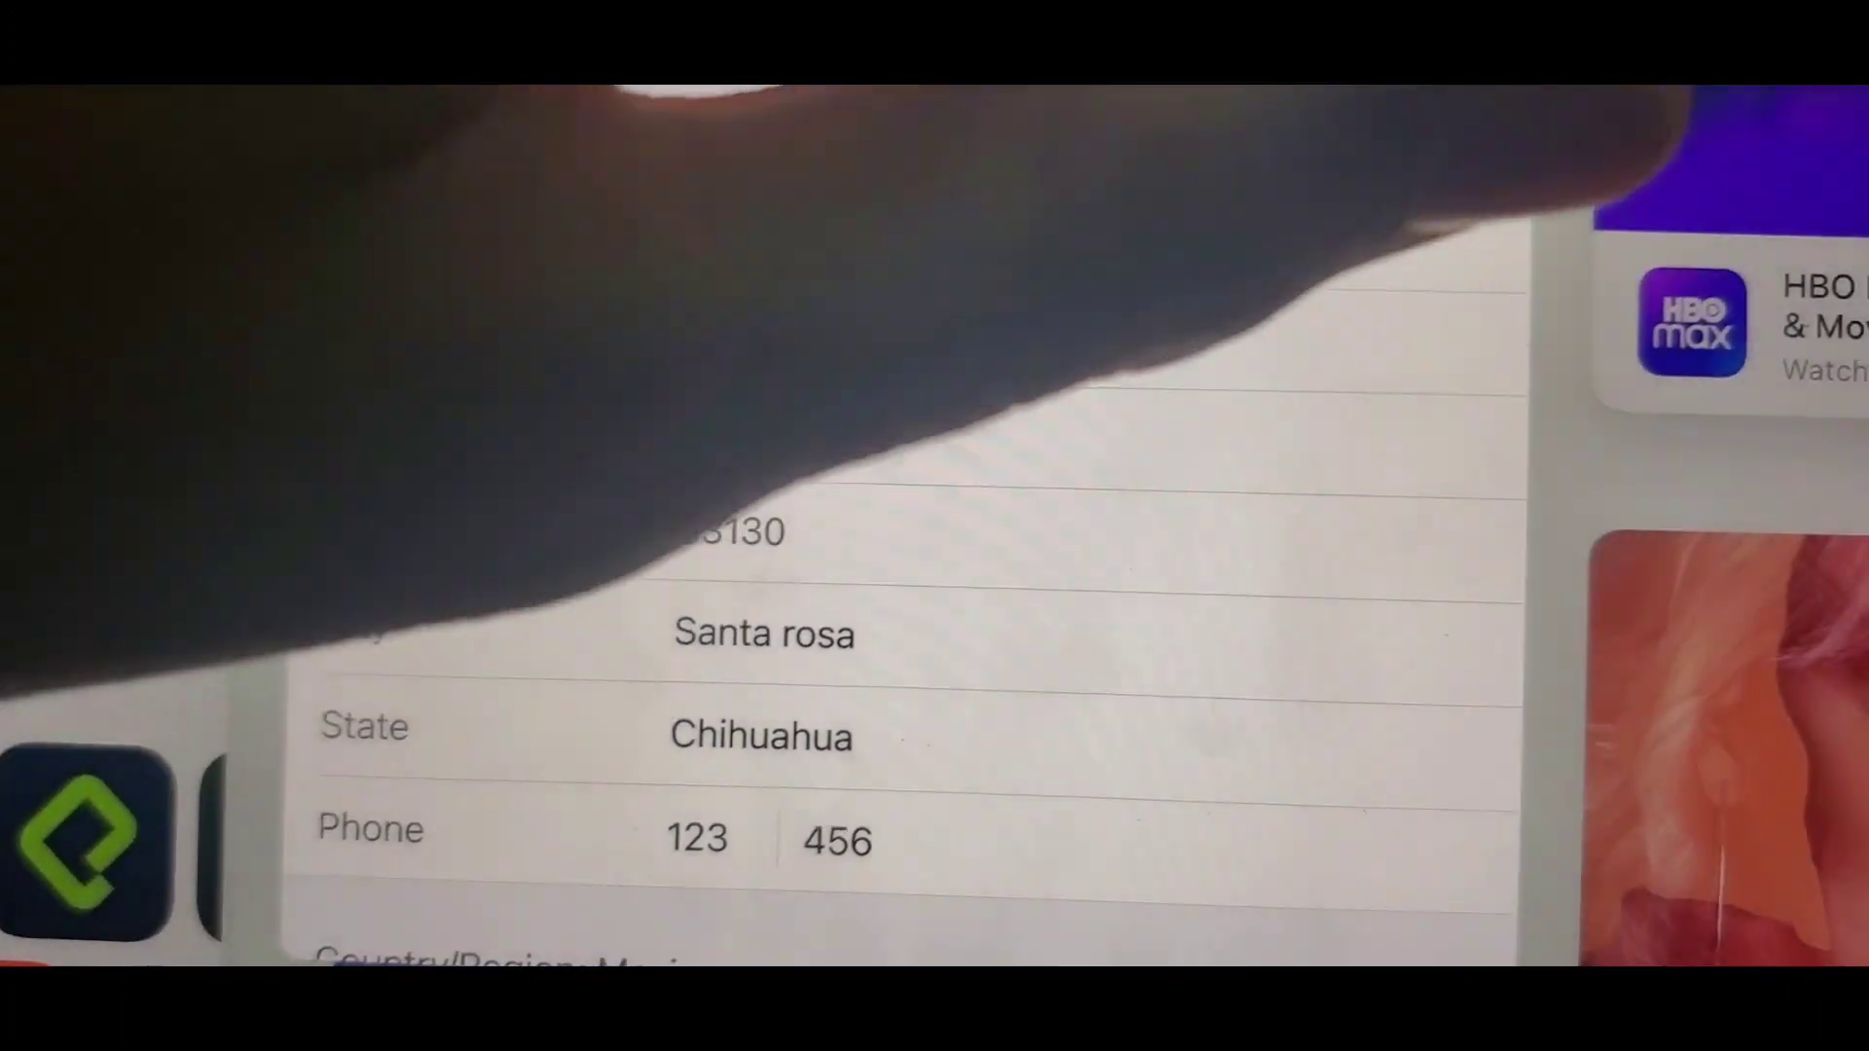